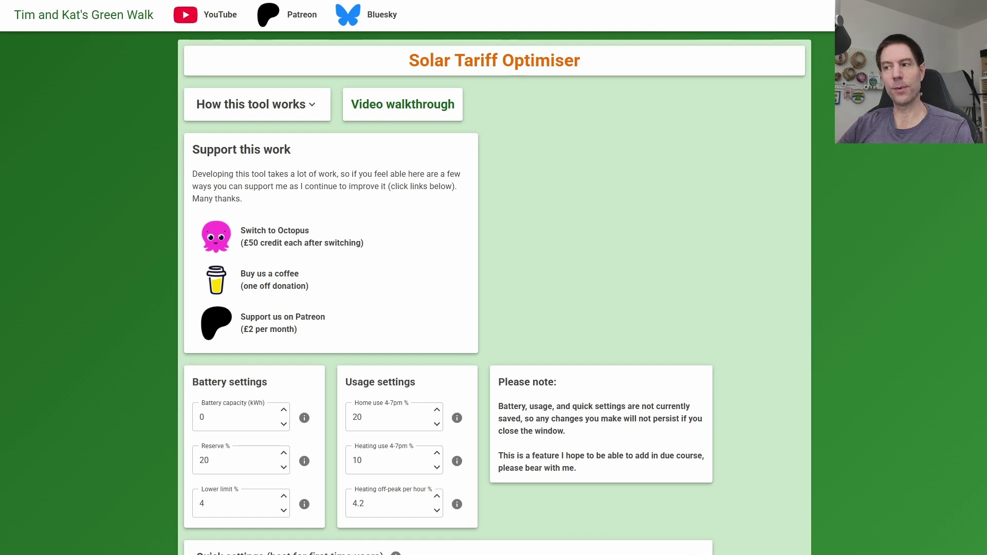
- Scroll down to the Quick settings panel (1500 kWh home use) and the Best tariff for whole year card
{"action": "scroll", "coordinate": [418, 277], "scroll_direction": "down", "scroll_amount": 1}
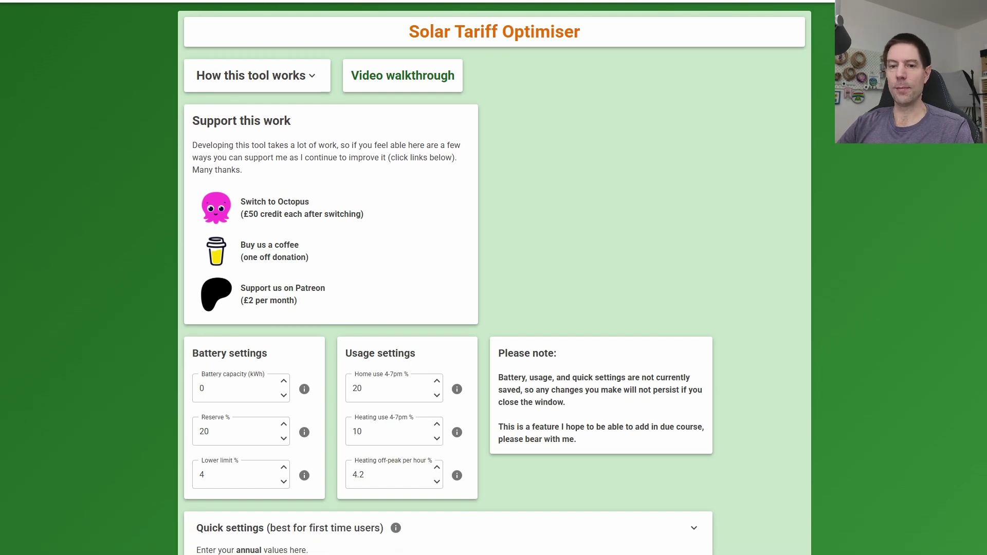
{"action": "scroll", "coordinate": [418, 278], "scroll_direction": "down", "scroll_amount": 2}
{"action": "scroll", "coordinate": [417, 277], "scroll_direction": "down", "scroll_amount": 2}
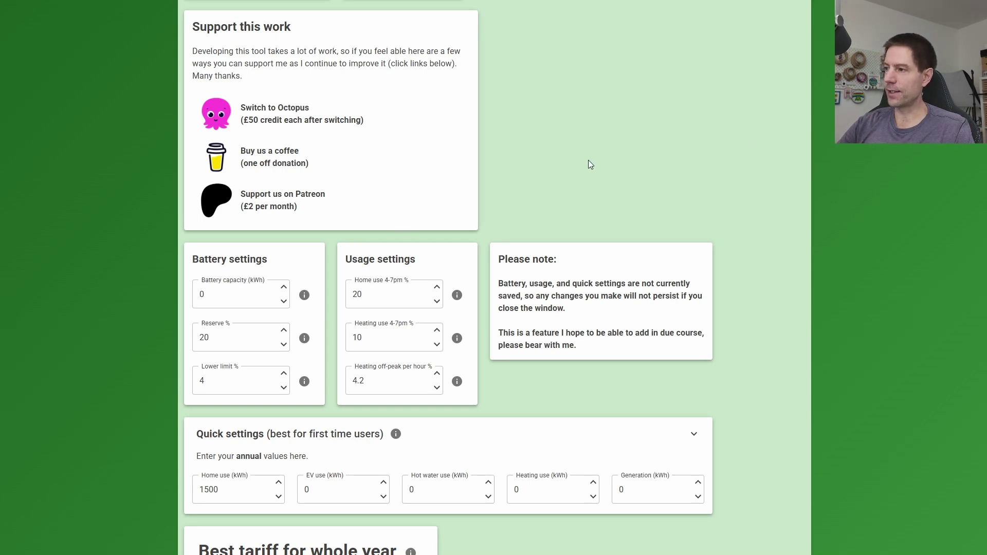
{"action": "scroll", "coordinate": [587, 161], "scroll_direction": "down", "scroll_amount": 2}
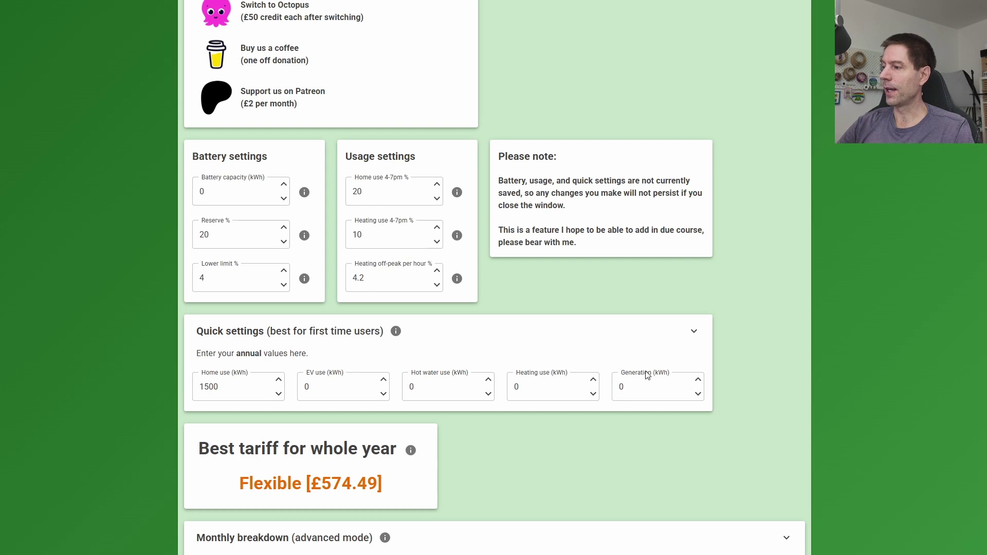
{"action": "left_click", "coordinate": [620, 387]}
{"action": "double_click", "coordinate": [619, 386]}
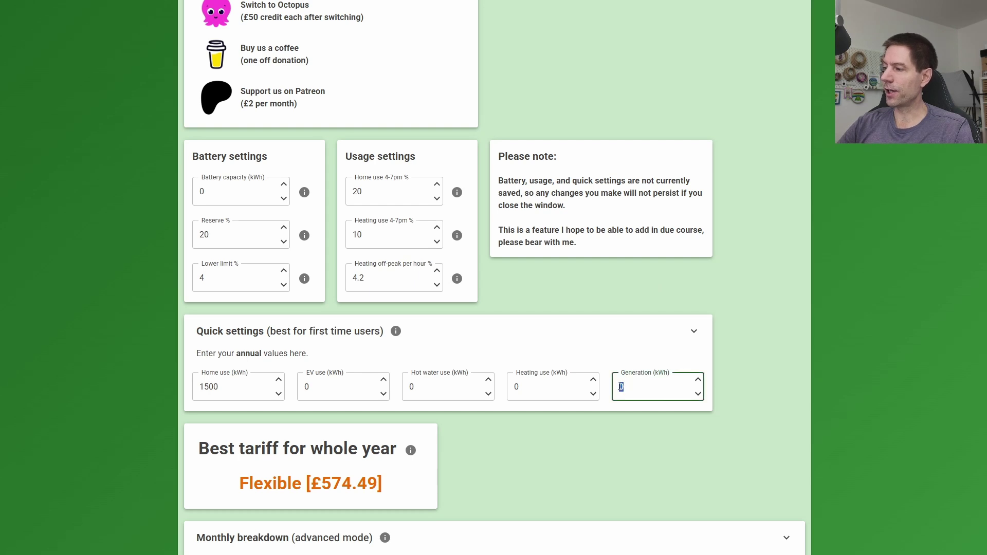
{"action": "left_click", "coordinate": [524, 389]}
{"action": "double_click", "coordinate": [517, 388]}
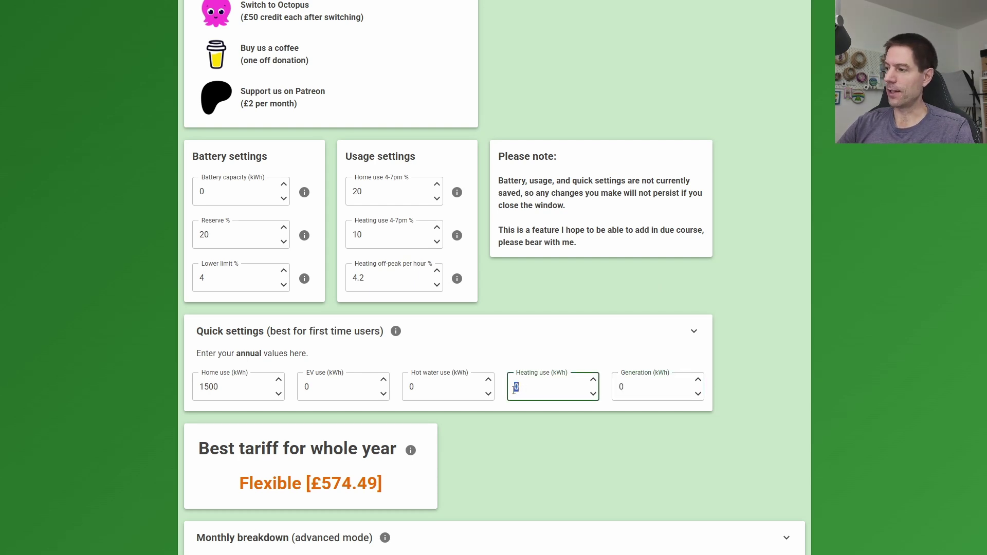
{"action": "double_click", "coordinate": [427, 384]}
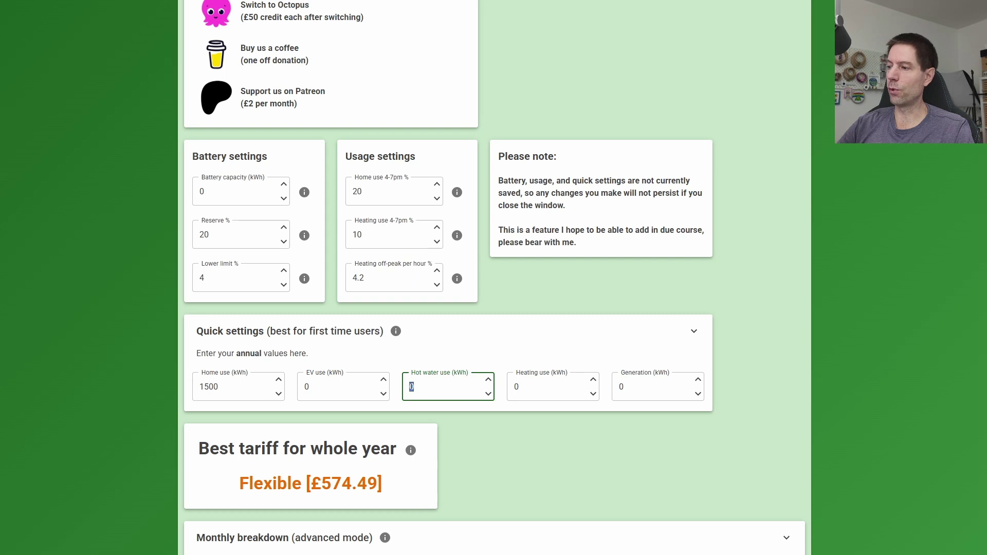
{"action": "left_click", "coordinate": [317, 385]}
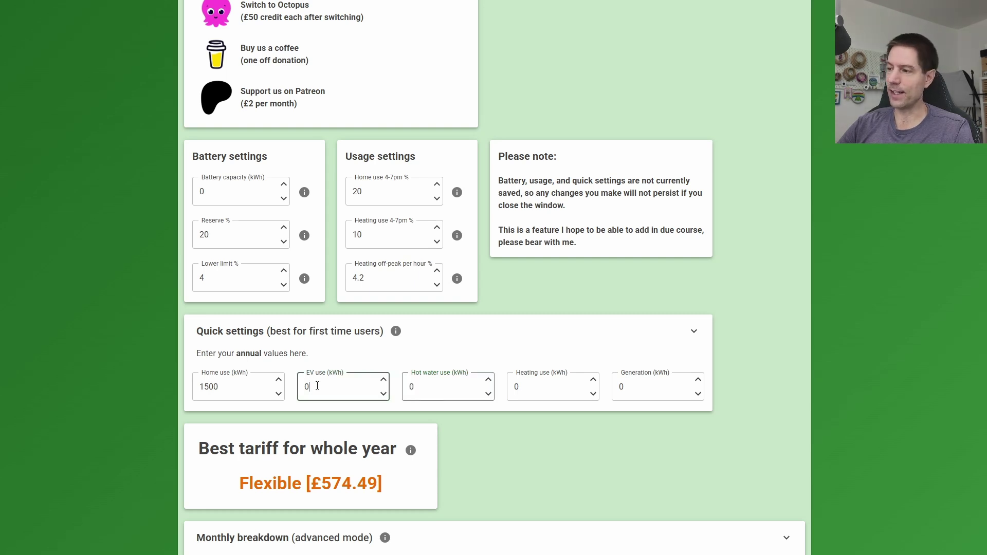
{"action": "double_click", "coordinate": [306, 386]}
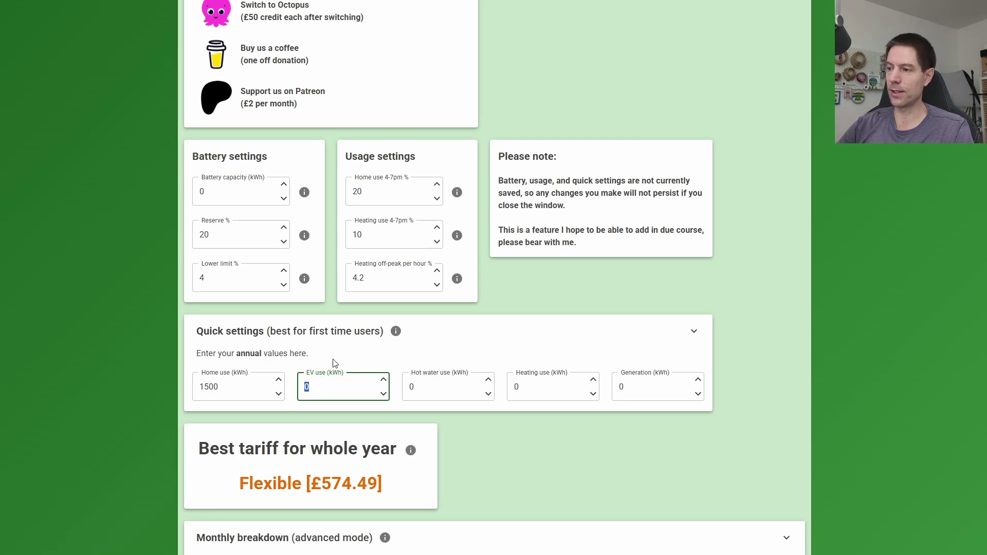
{"action": "left_click", "coordinate": [221, 387]}
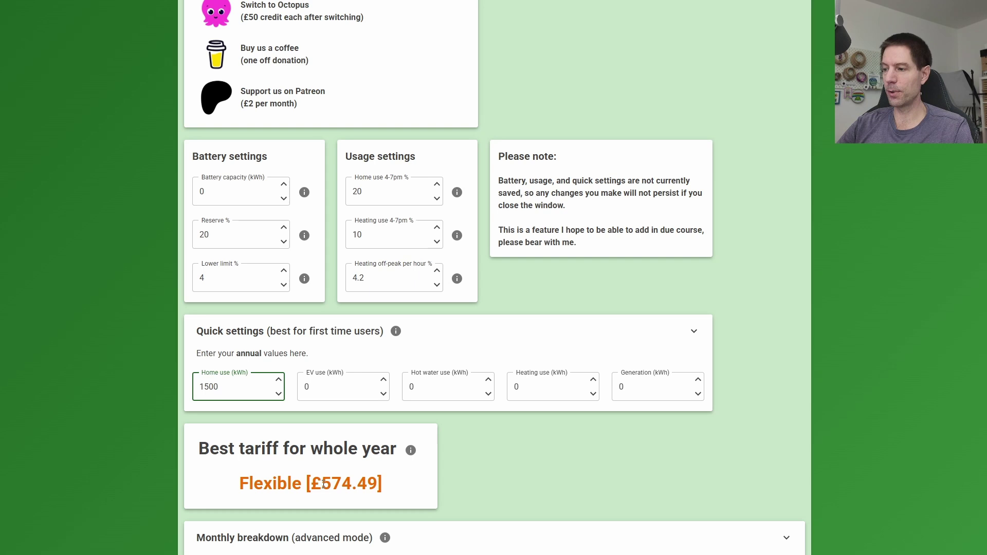
{"action": "left_click_drag", "start_coordinate": [315, 478], "coordinate": [376, 477]}
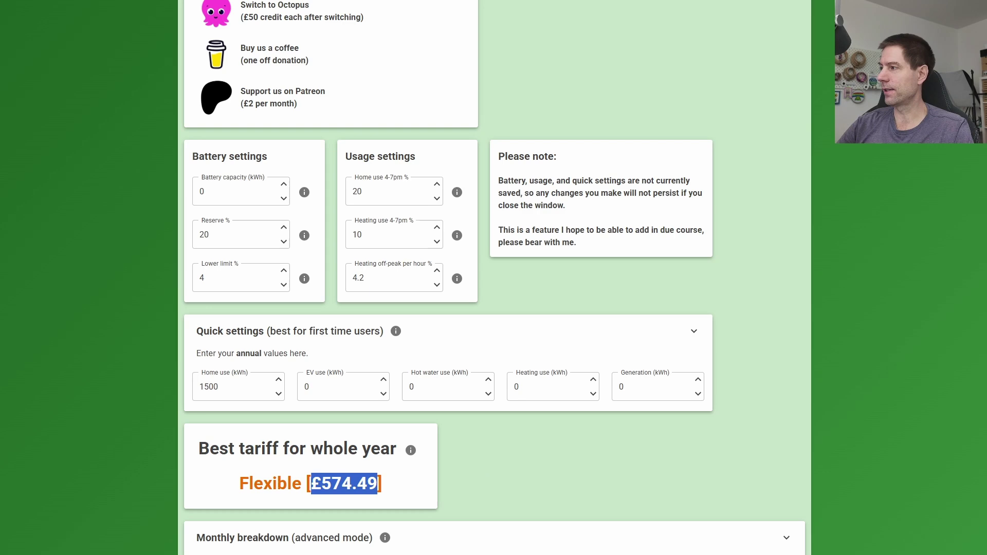
{"action": "left_click", "coordinate": [553, 471]}
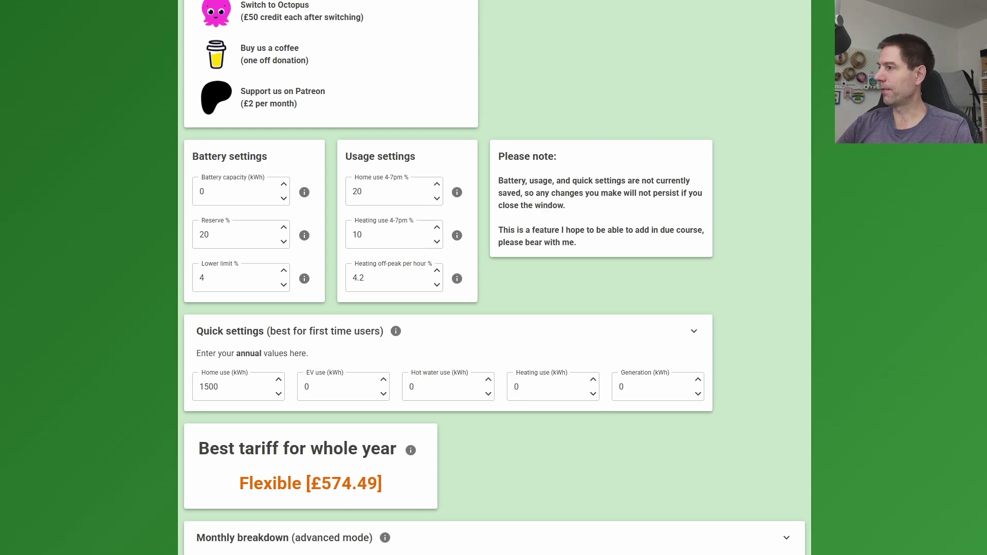
{"action": "scroll", "coordinate": [494, 278], "scroll_direction": "down", "scroll_amount": 20}
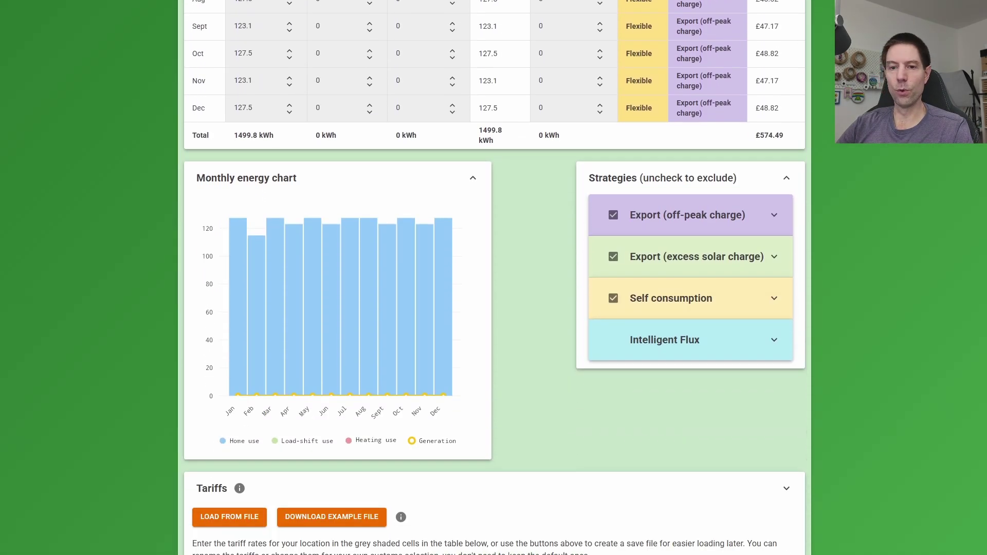
{"action": "scroll", "coordinate": [494, 277], "scroll_direction": "down", "scroll_amount": 3}
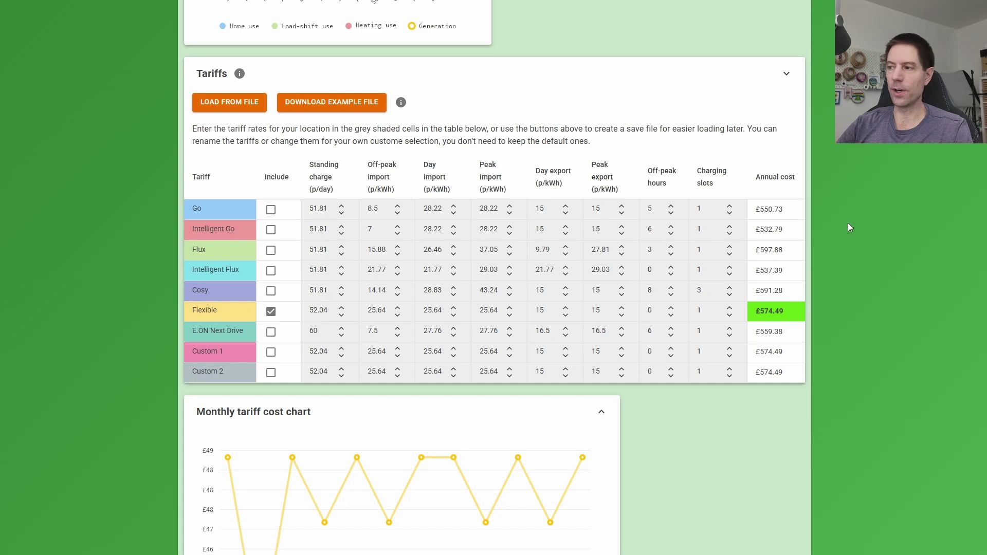
{"action": "scroll", "coordinate": [494, 278], "scroll_direction": "up", "scroll_amount": 15}
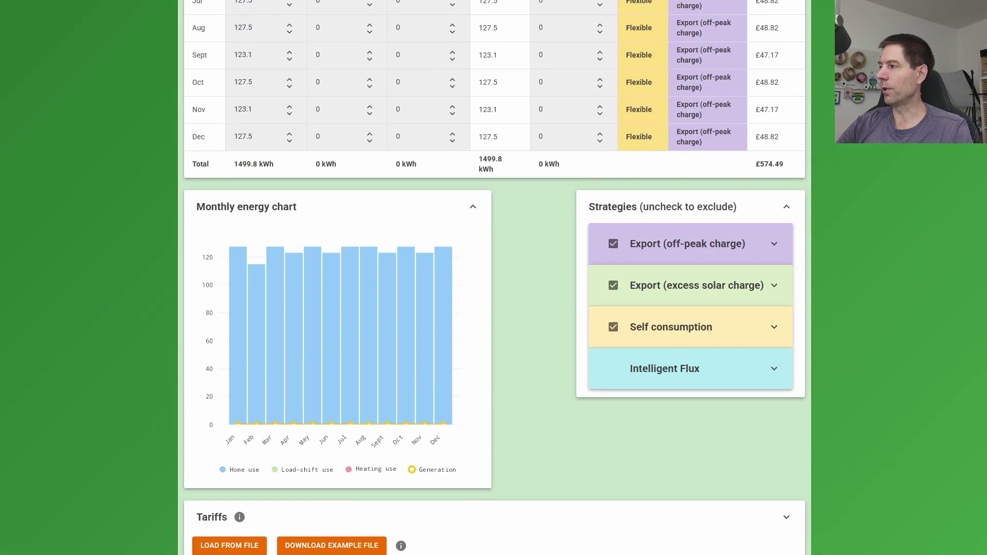
{"action": "scroll", "coordinate": [494, 278], "scroll_direction": "up", "scroll_amount": 2}
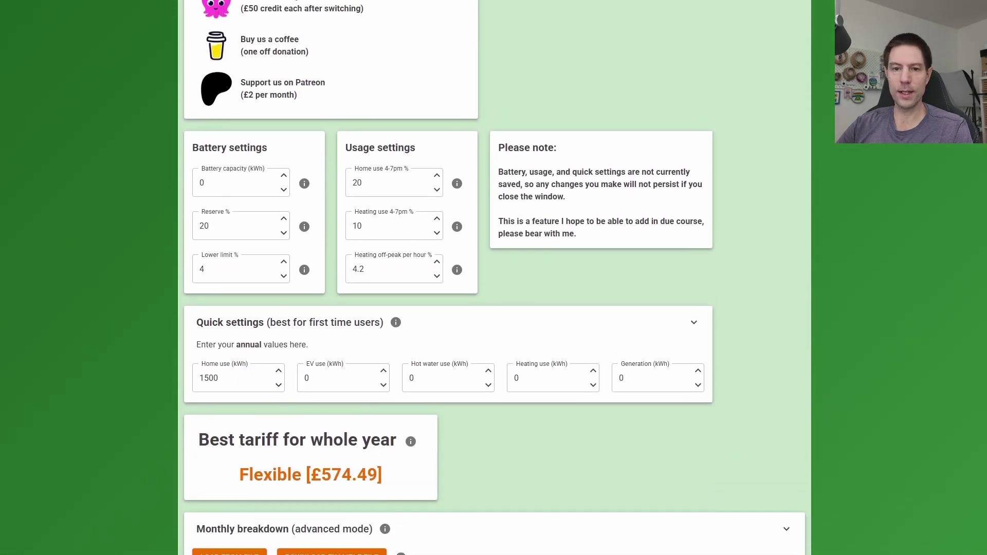
{"action": "scroll", "coordinate": [494, 278], "scroll_direction": "down", "scroll_amount": 1}
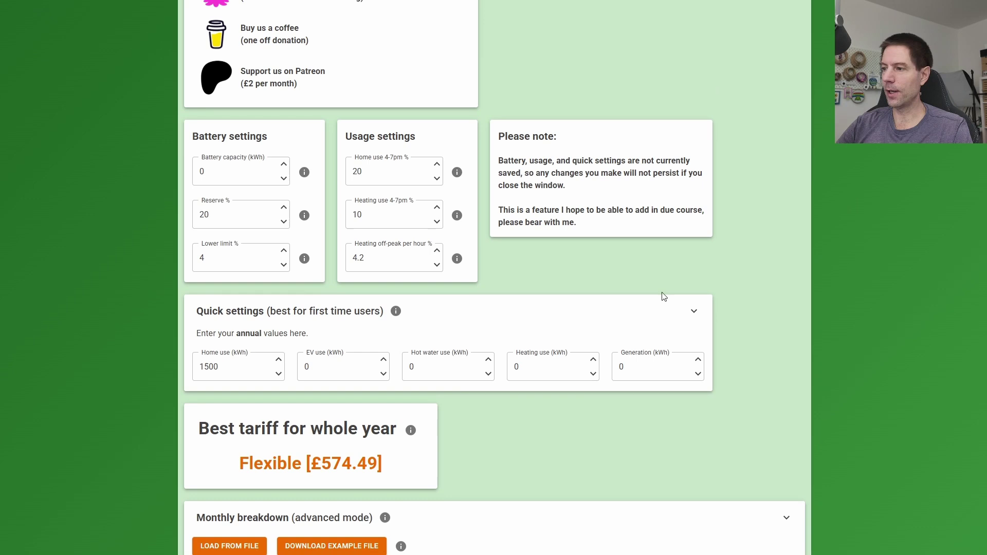
- Note the current £574.49 annual cost, then set annual generation to 4021 kWh
{"action": "left_click_drag", "start_coordinate": [311, 463], "coordinate": [360, 459]}
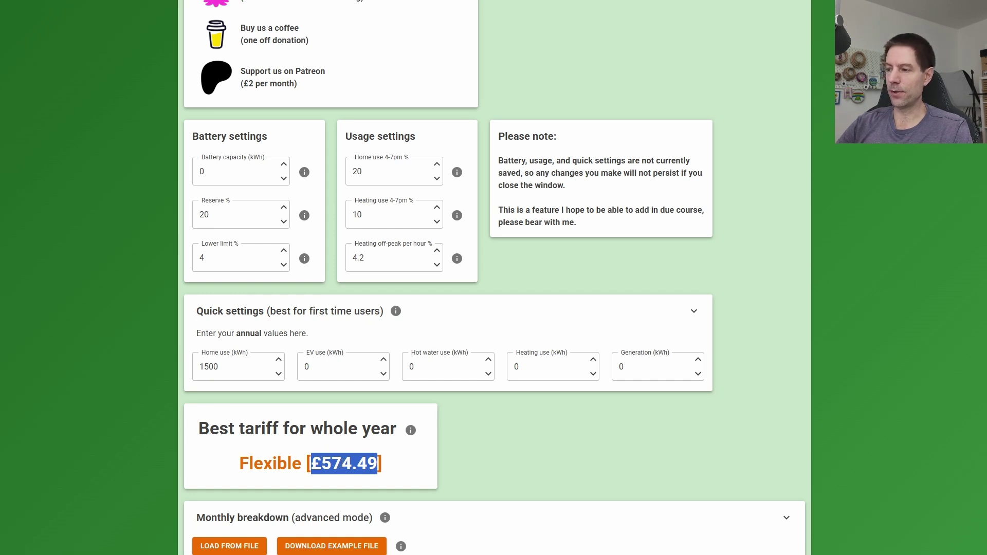
{"action": "left_click", "coordinate": [492, 439]}
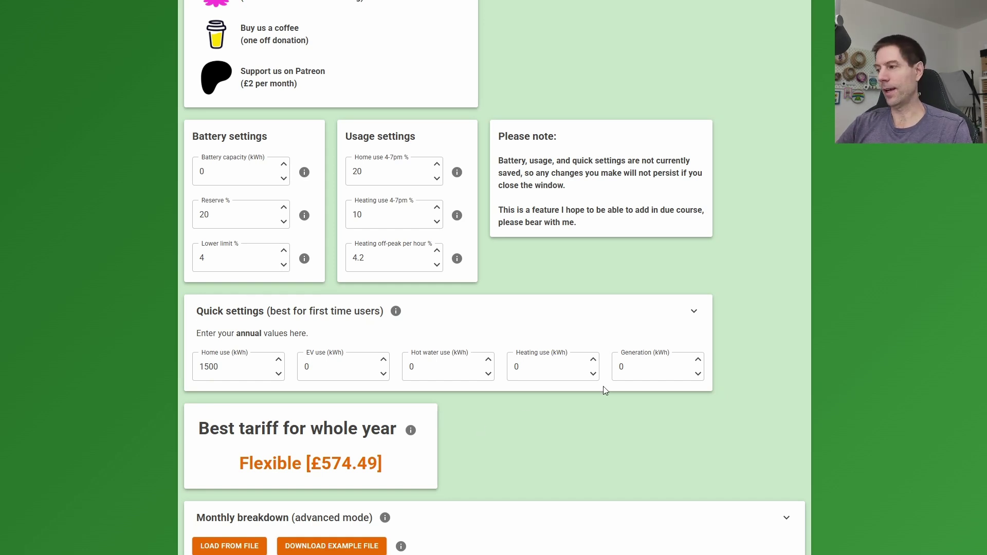
{"action": "left_click_drag", "start_coordinate": [630, 368], "coordinate": [620, 366]}
{"action": "type", "text": "4021"}
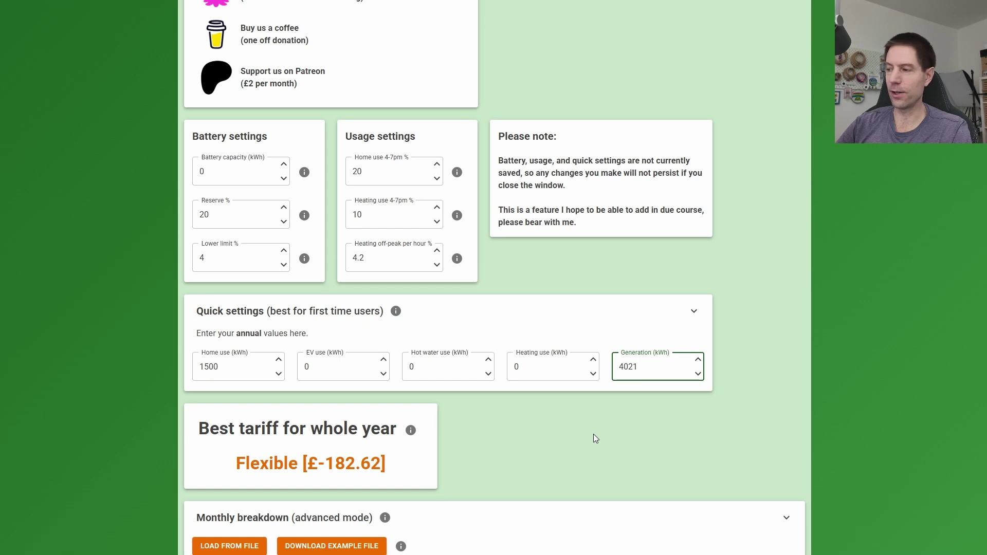
- Set battery capacity to 5.12 kWh and confirm Flexible's yearly cost is now £-182.62
{"action": "left_click", "coordinate": [213, 171]}
{"action": "type", "text": "5"}
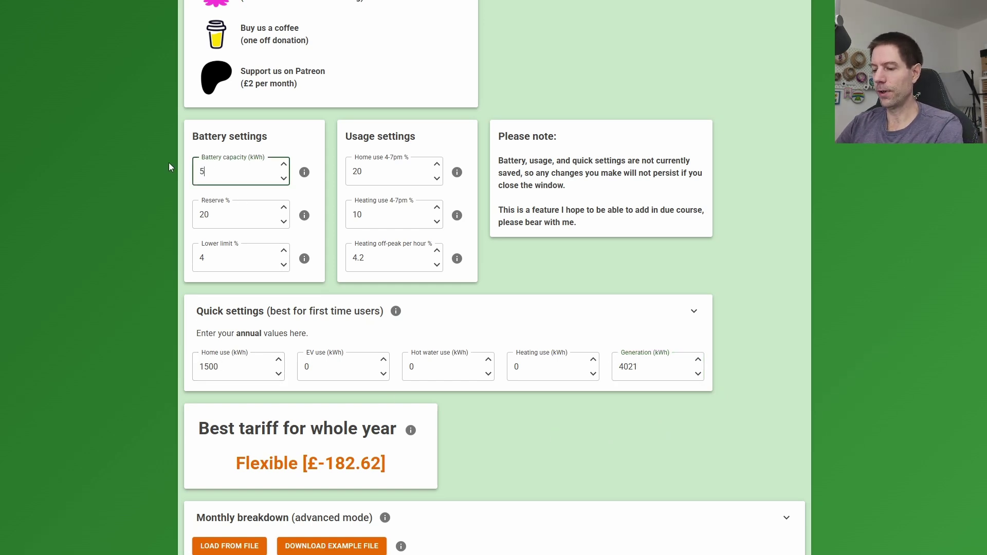
{"action": "type", "text": ".12"}
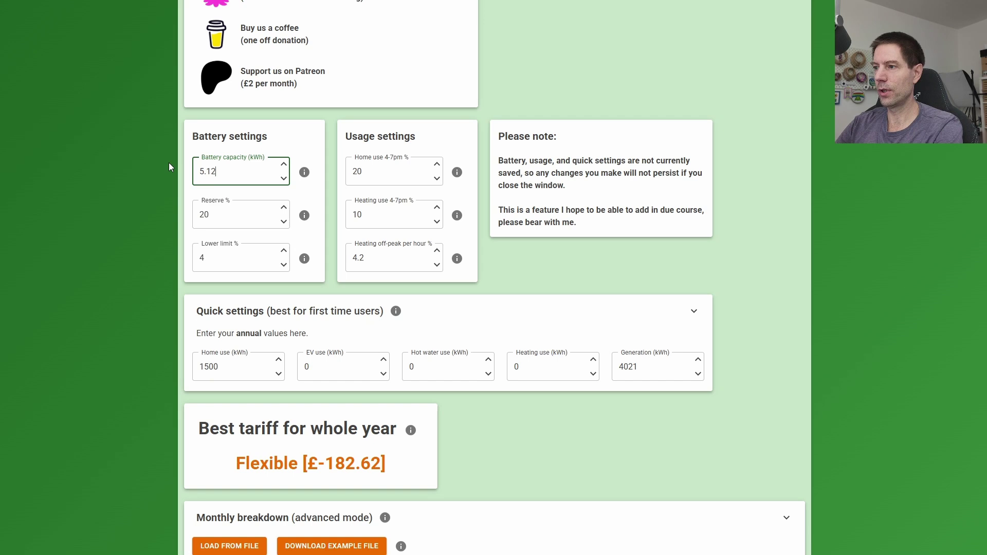
{"action": "left_click", "coordinate": [514, 418]}
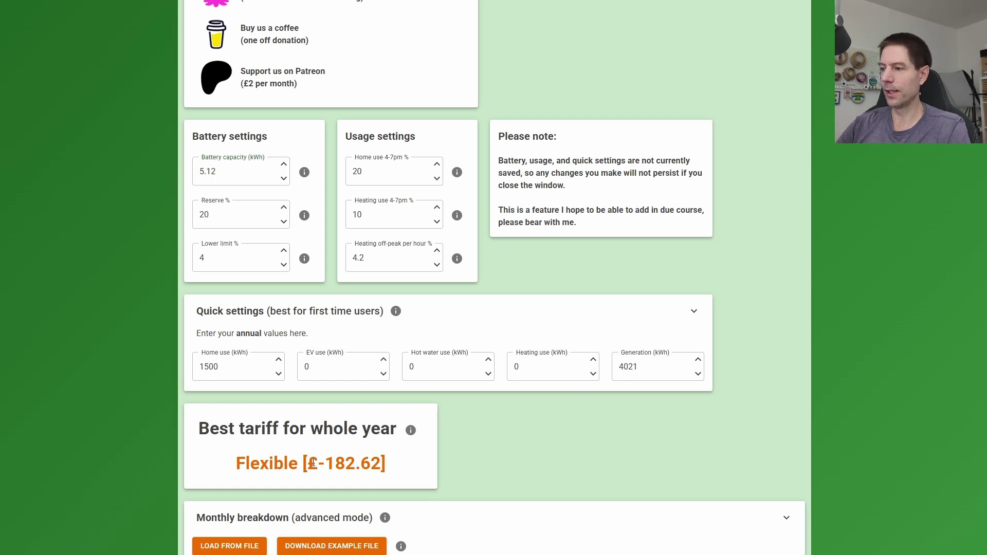
{"action": "left_click_drag", "start_coordinate": [307, 463], "coordinate": [380, 463]}
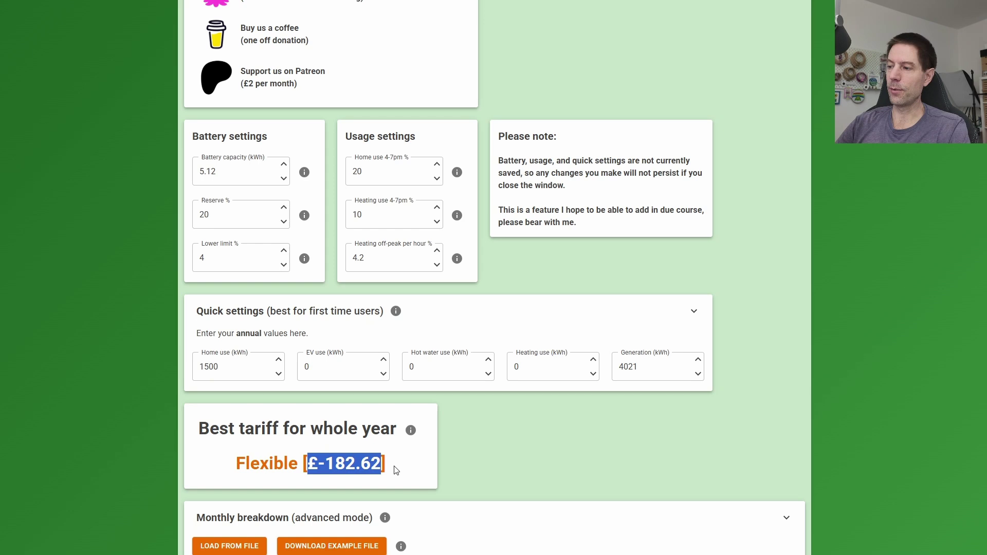
{"action": "left_click", "coordinate": [390, 466]}
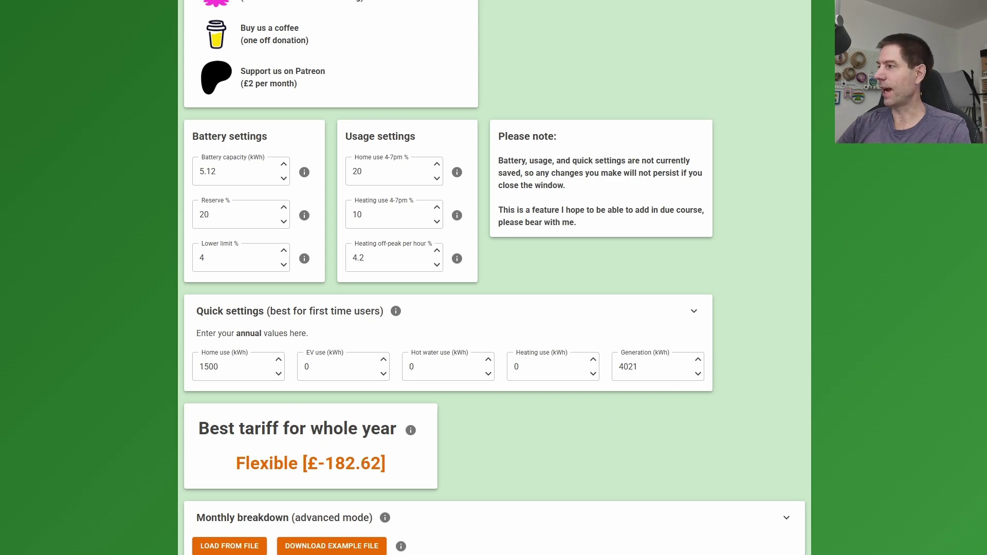
- In the Tariffs table, include Intelligent Flux, Flux, Intelligent Go and Go in the comparison
{"action": "scroll", "coordinate": [956, 206], "scroll_direction": "down", "scroll_amount": 15}
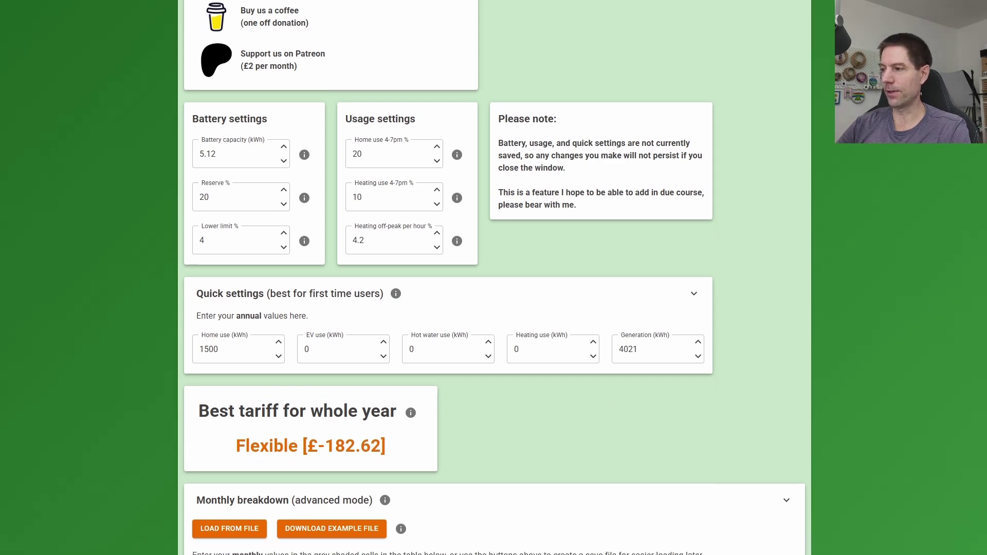
{"action": "scroll", "coordinate": [954, 305], "scroll_direction": "down", "scroll_amount": 8}
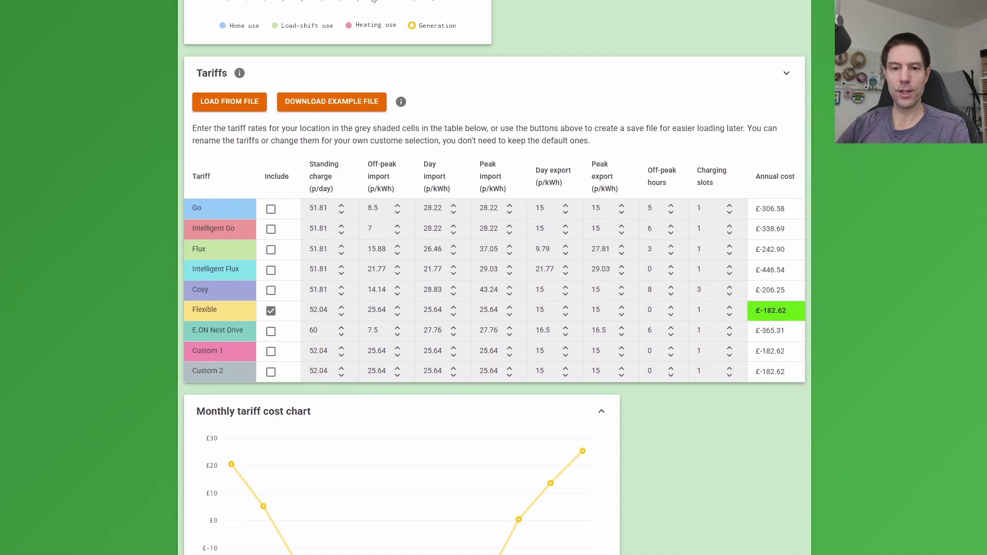
{"action": "scroll", "coordinate": [229, 222], "scroll_direction": "down", "scroll_amount": 1}
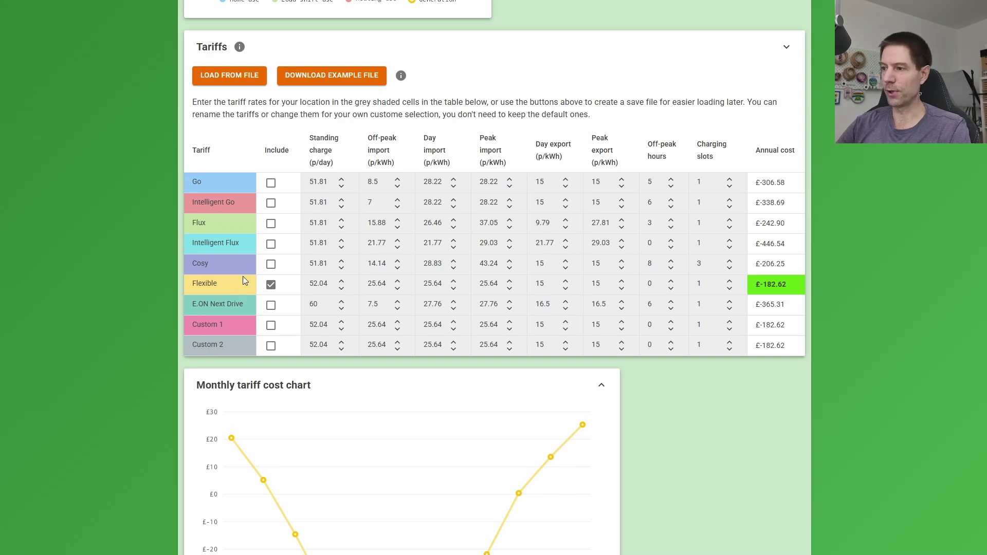
{"action": "left_click", "coordinate": [271, 264]}
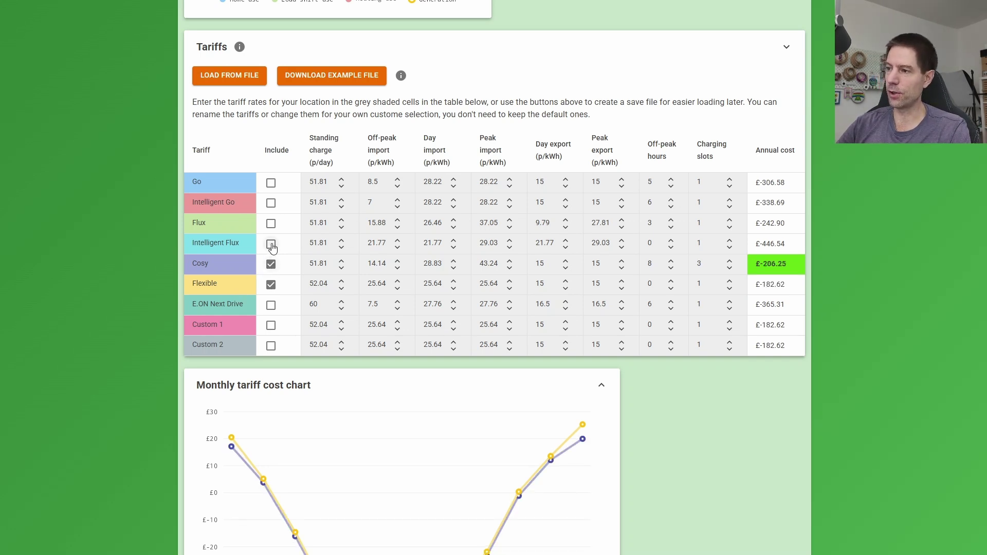
{"action": "left_click", "coordinate": [271, 244]}
{"action": "left_click", "coordinate": [271, 223]}
{"action": "left_click", "coordinate": [271, 203]}
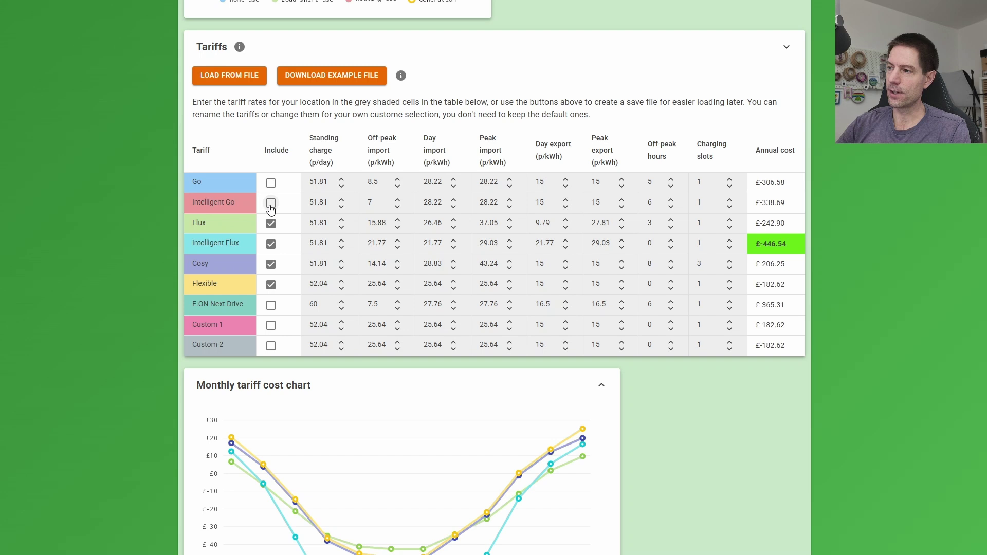
{"action": "left_click", "coordinate": [271, 183]}
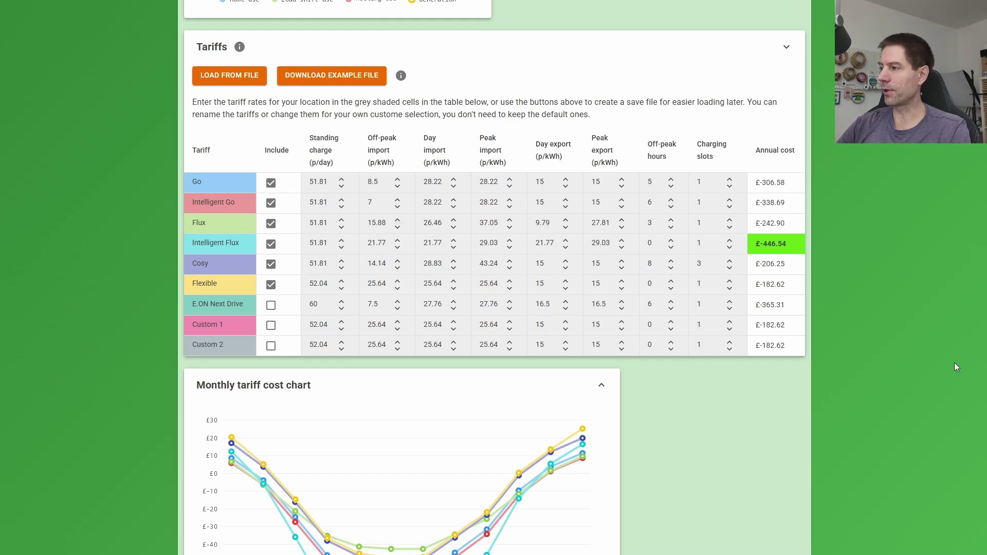
- Scroll back to the Best tariff card and highlight Intelligent Flux's £-446.54 whole-year result
{"action": "scroll", "coordinate": [493, 277], "scroll_direction": "up", "scroll_amount": 12}
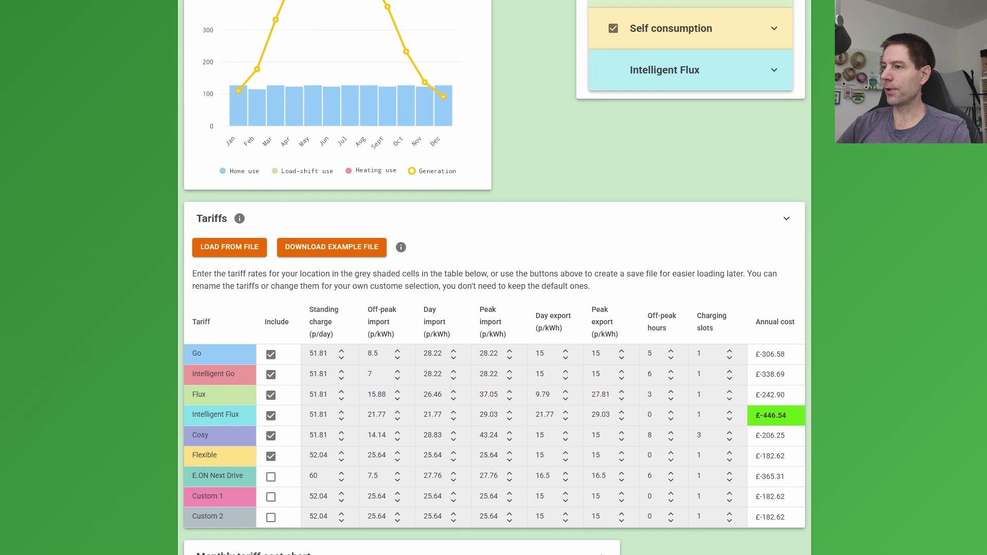
{"action": "scroll", "coordinate": [494, 277], "scroll_direction": "up", "scroll_amount": 9}
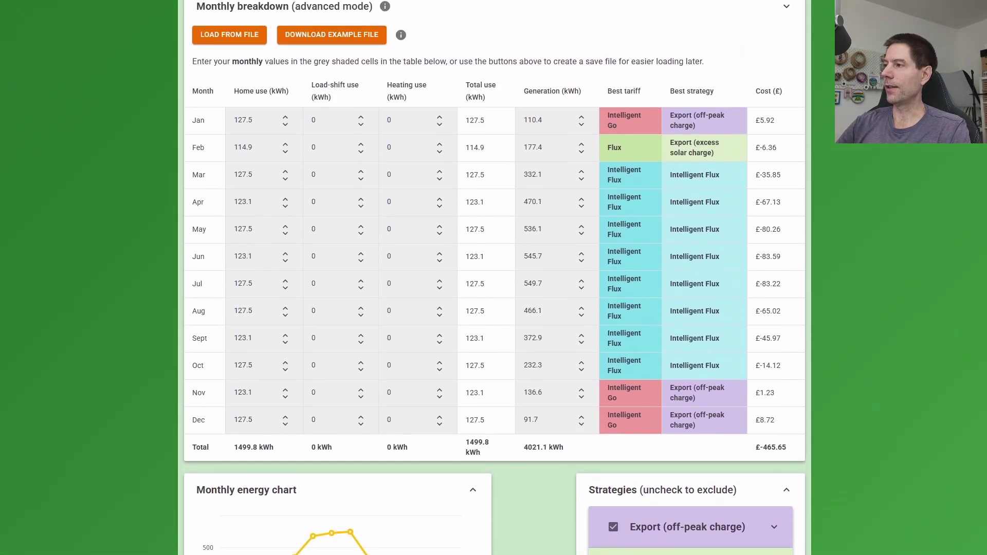
{"action": "scroll", "coordinate": [494, 277], "scroll_direction": "up", "scroll_amount": 2}
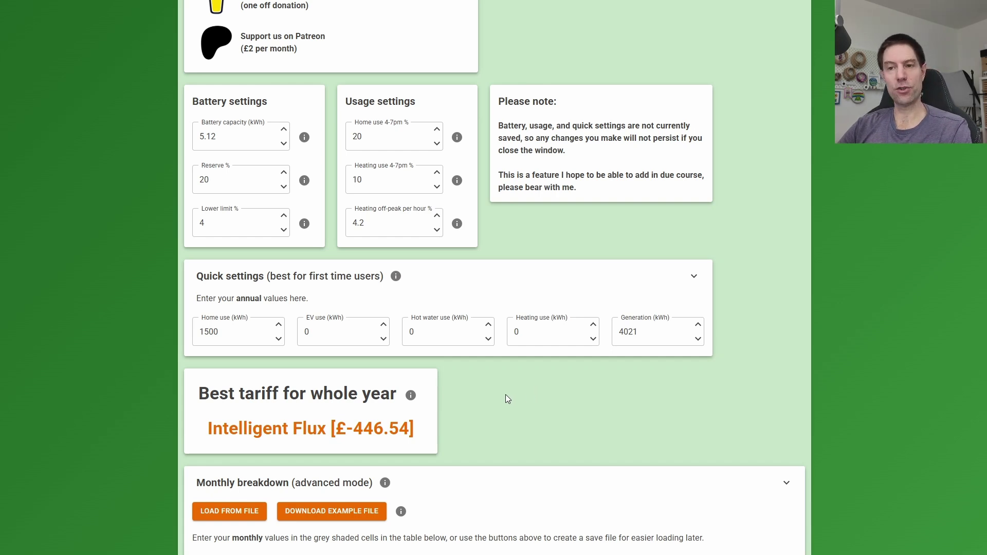
{"action": "left_click_drag", "start_coordinate": [209, 431], "coordinate": [415, 428]}
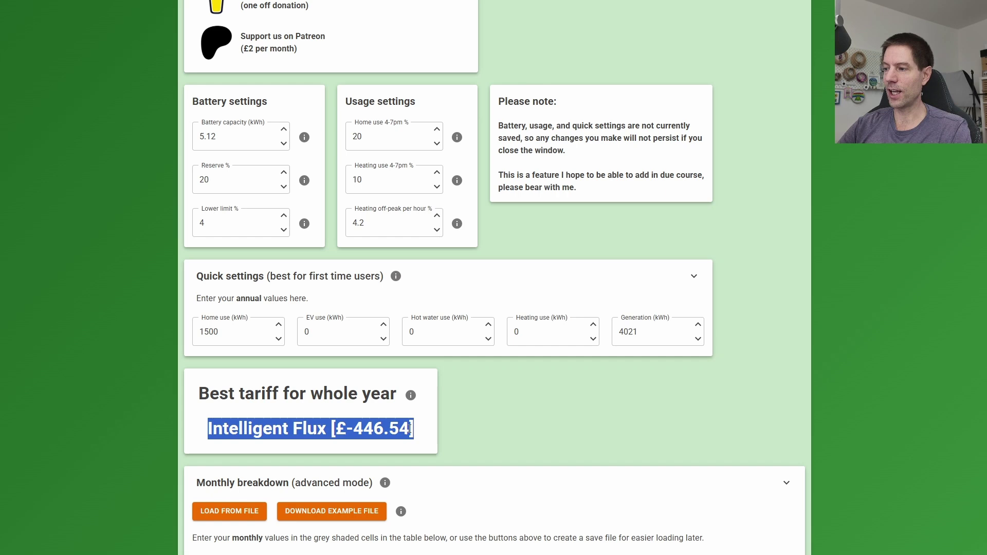
{"action": "left_click", "coordinate": [415, 430]}
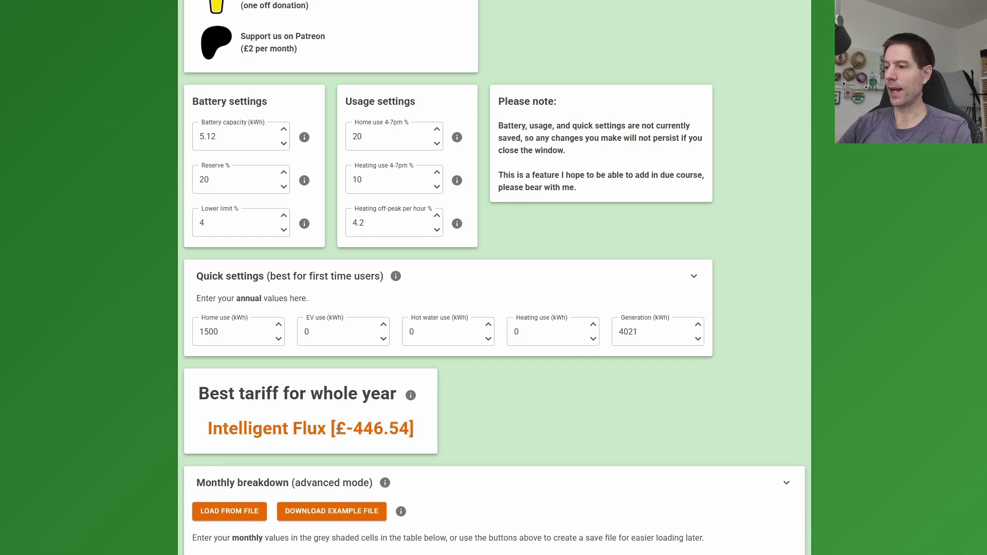
{"action": "mouse_move", "coordinate": [346, 429]}
{"action": "left_mouse_down"}
{"action": "mouse_move", "coordinate": [384, 431]}
{"action": "mouse_move", "coordinate": [346, 430]}
{"action": "left_mouse_up"}
{"action": "left_click", "coordinate": [475, 428]}
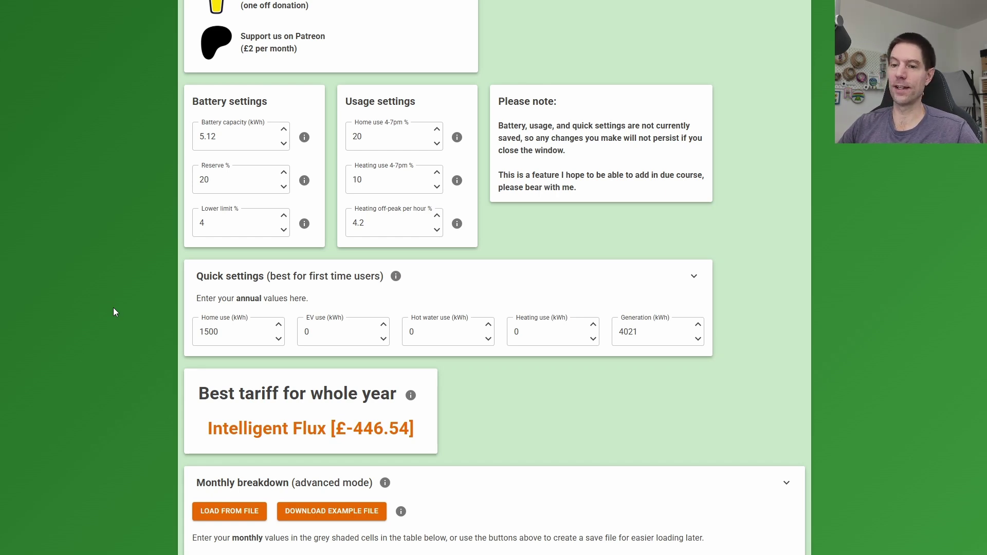
- Review each month's best tariff and cost, then highlight the £-446.54 whole-year cost
{"action": "scroll", "coordinate": [109, 310], "scroll_direction": "down", "scroll_amount": 1}
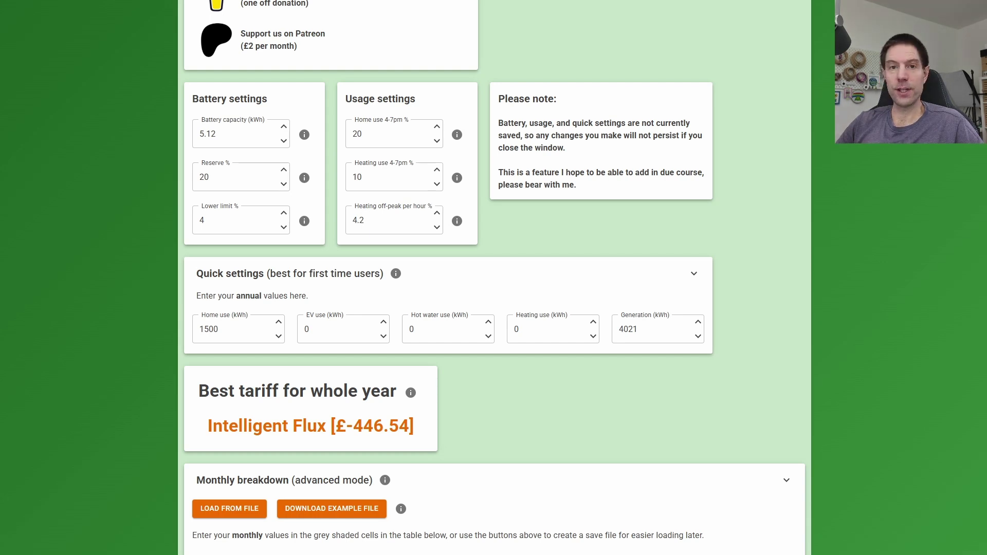
{"action": "scroll", "coordinate": [984, 202], "scroll_direction": "down", "scroll_amount": 5}
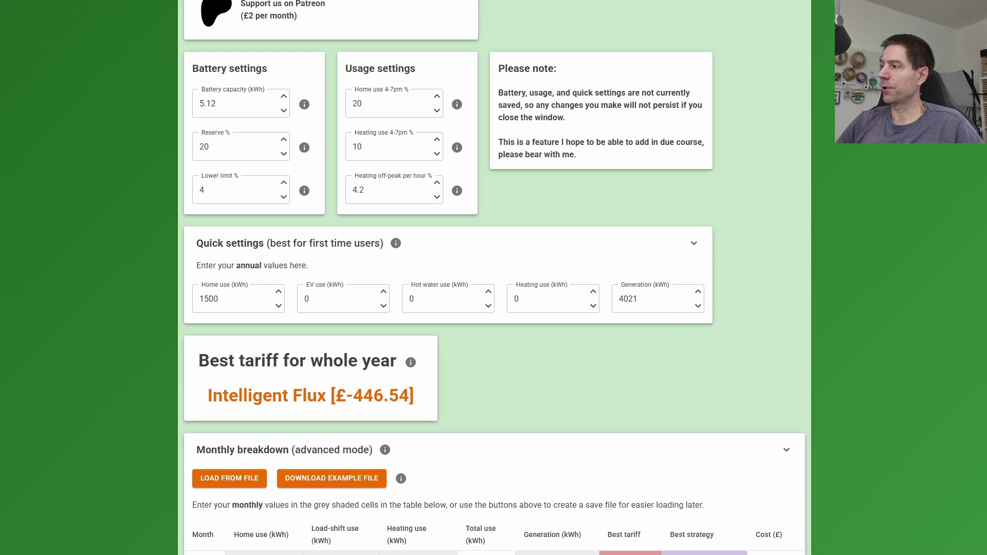
{"action": "scroll", "coordinate": [985, 202], "scroll_direction": "down", "scroll_amount": 4}
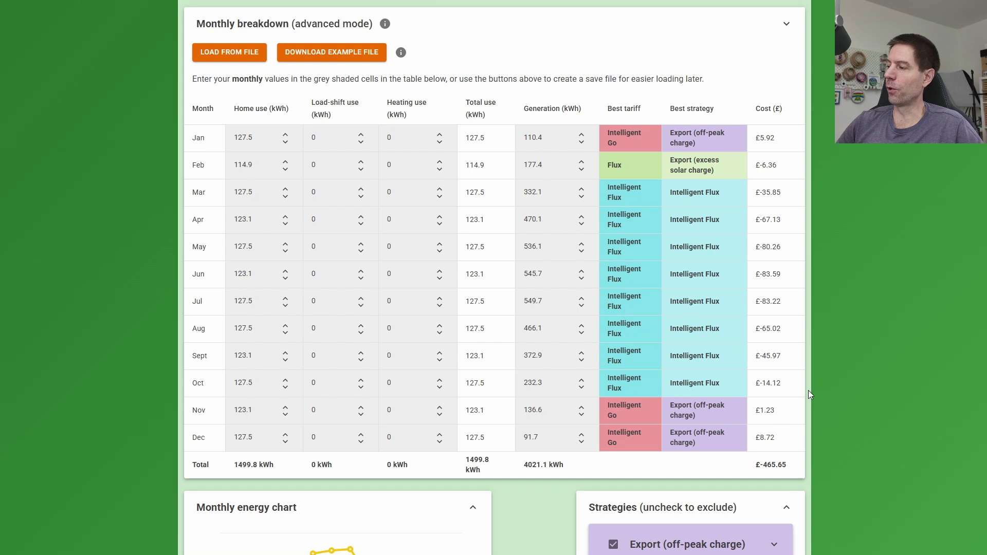
{"action": "scroll", "coordinate": [986, 236], "scroll_direction": "up", "scroll_amount": 3}
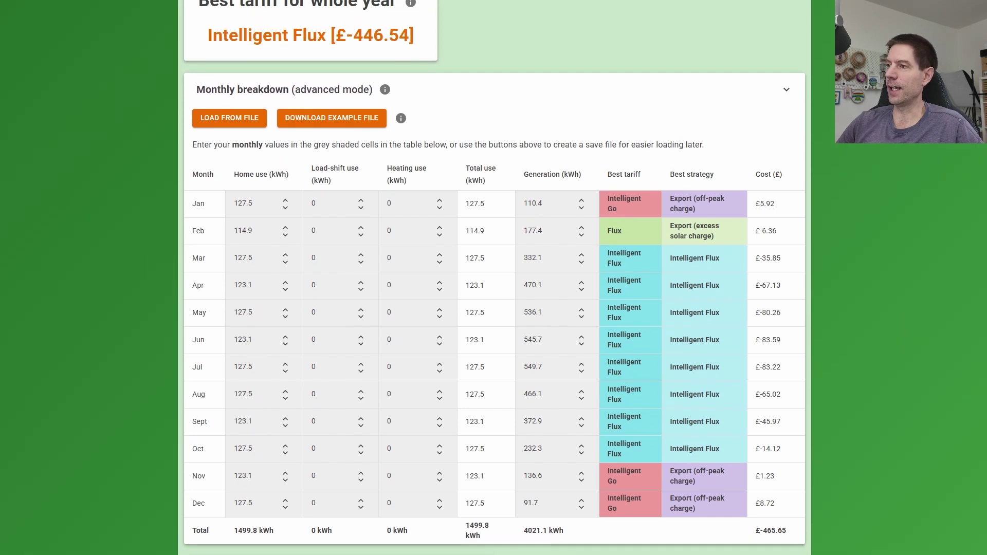
{"action": "left_click_drag", "start_coordinate": [342, 102], "coordinate": [409, 105]}
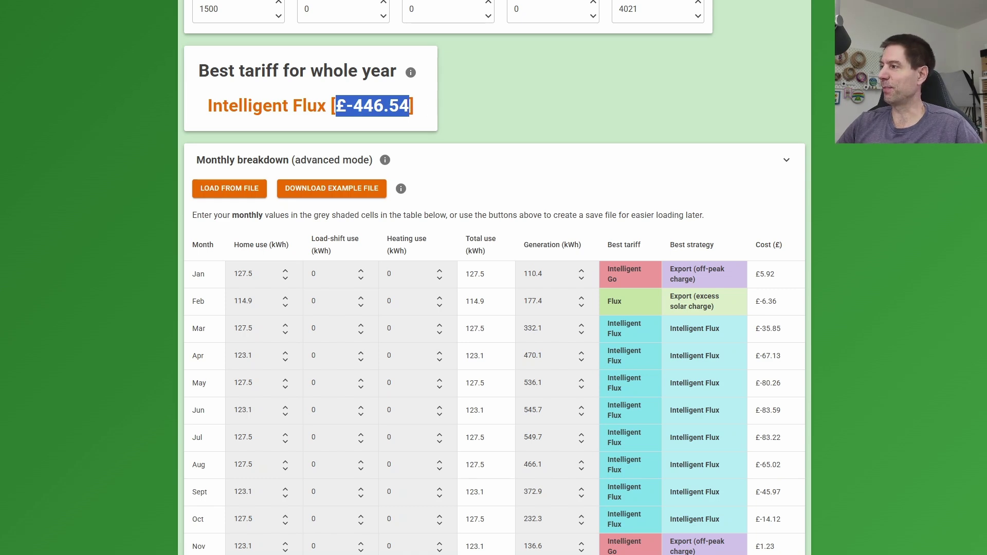
{"action": "left_click", "coordinate": [477, 96]}
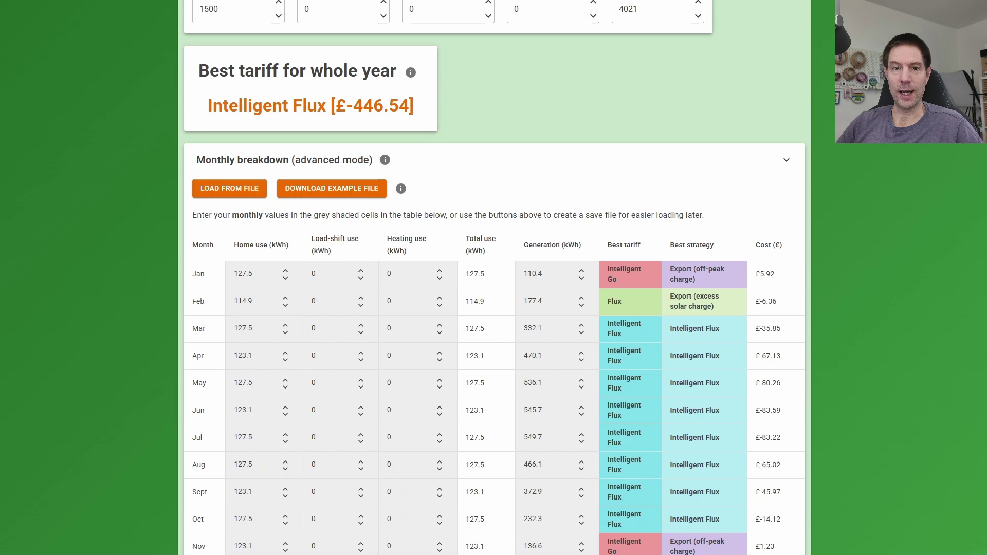
- Untick Cosy, Flux, Intelligent Go and Go so only Intelligent Flux and Flexible remain charted
{"action": "scroll", "coordinate": [493, 277], "scroll_direction": "down", "scroll_amount": 9}
{"action": "scroll", "coordinate": [493, 278], "scroll_direction": "down", "scroll_amount": 12}
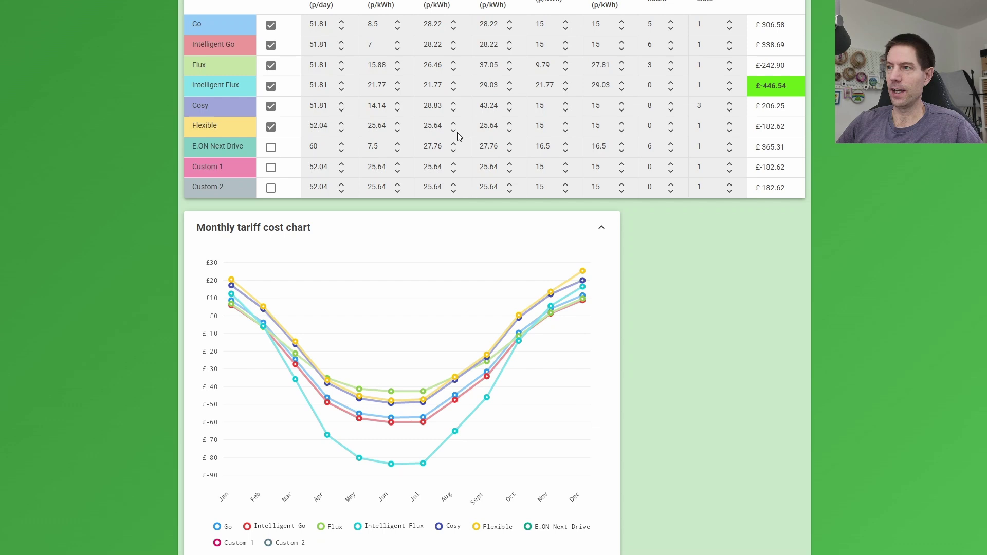
{"action": "left_click", "coordinate": [271, 106]}
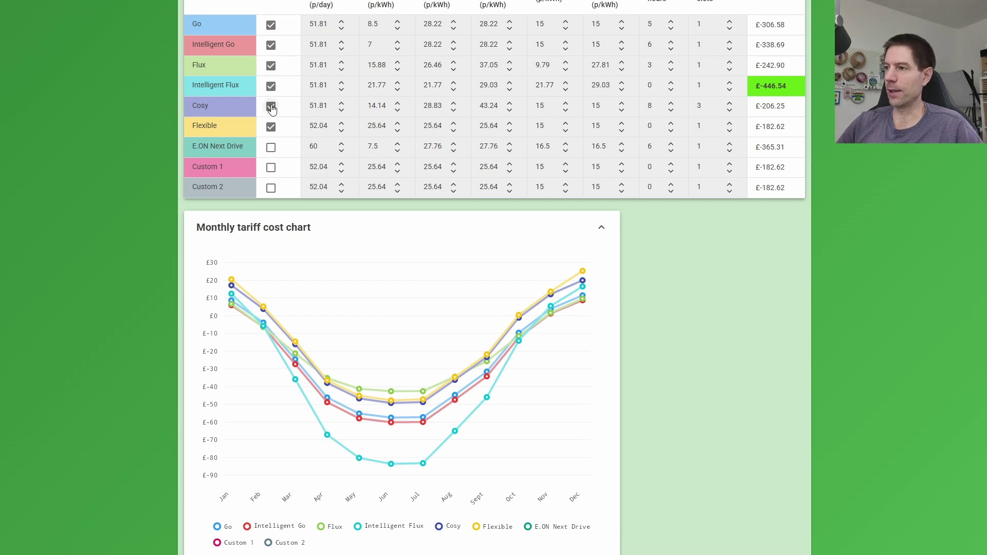
{"action": "left_click", "coordinate": [271, 65]}
{"action": "left_click", "coordinate": [270, 45]}
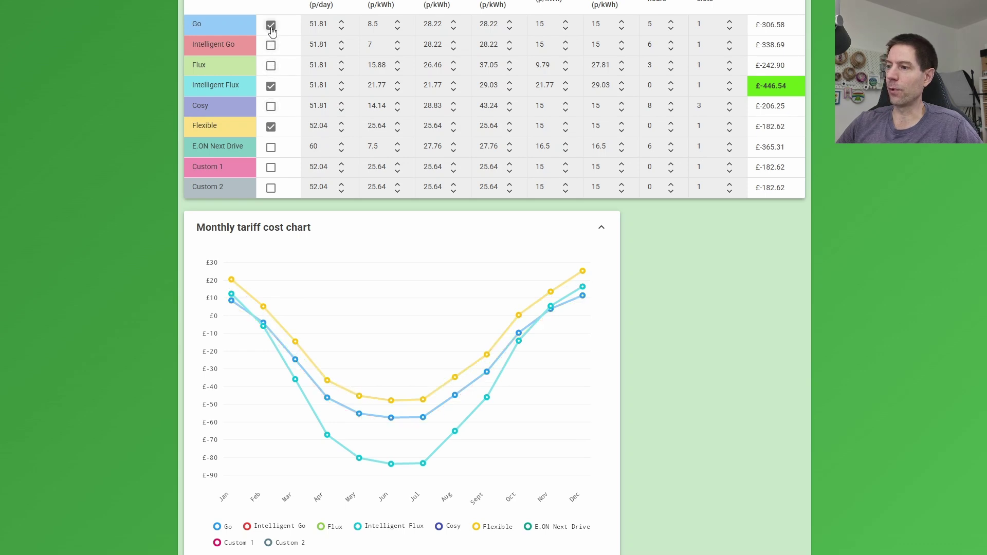
{"action": "left_click", "coordinate": [271, 26]}
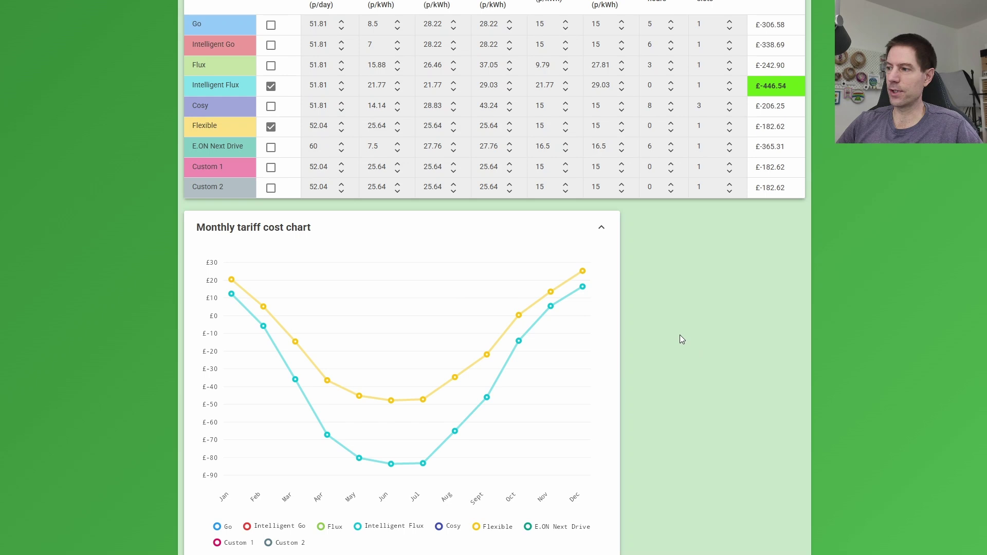
{"action": "mouse_move", "coordinate": [582, 293]}
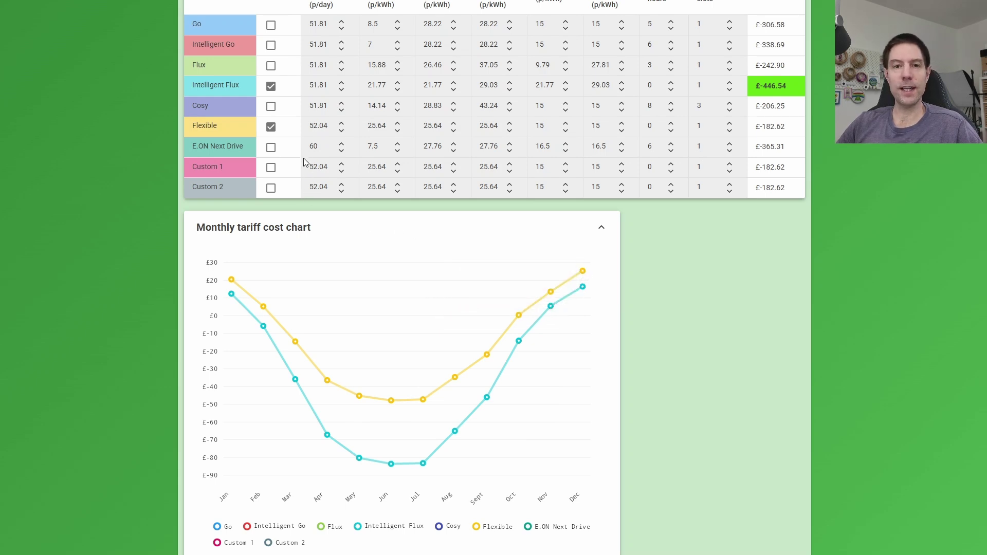
- Include Intelligent Go, exclude Flexible, and read monthly values off the cost chart
{"action": "left_click", "coordinate": [271, 47]}
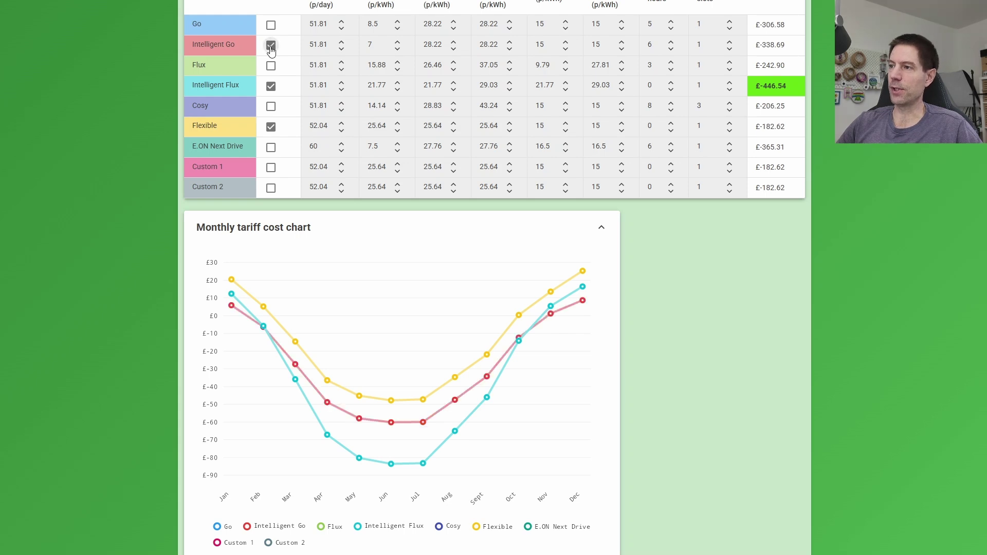
{"action": "left_click", "coordinate": [271, 127]}
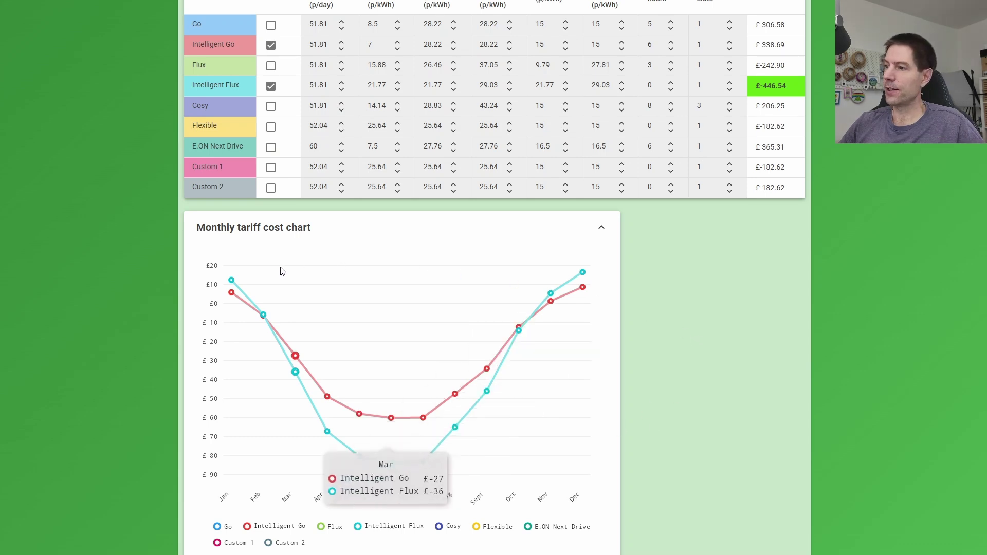
{"action": "mouse_move", "coordinate": [242, 292]}
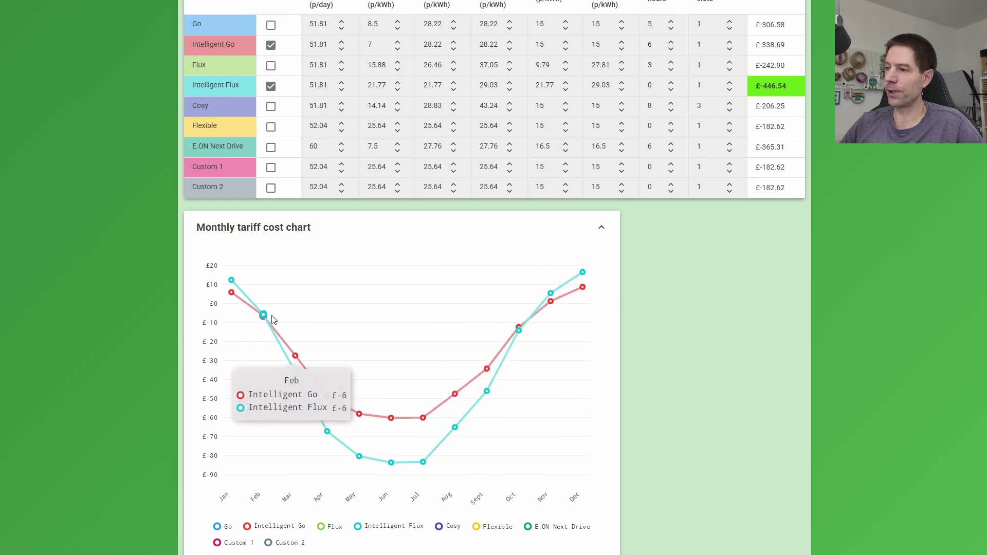
{"action": "mouse_move", "coordinate": [263, 319]}
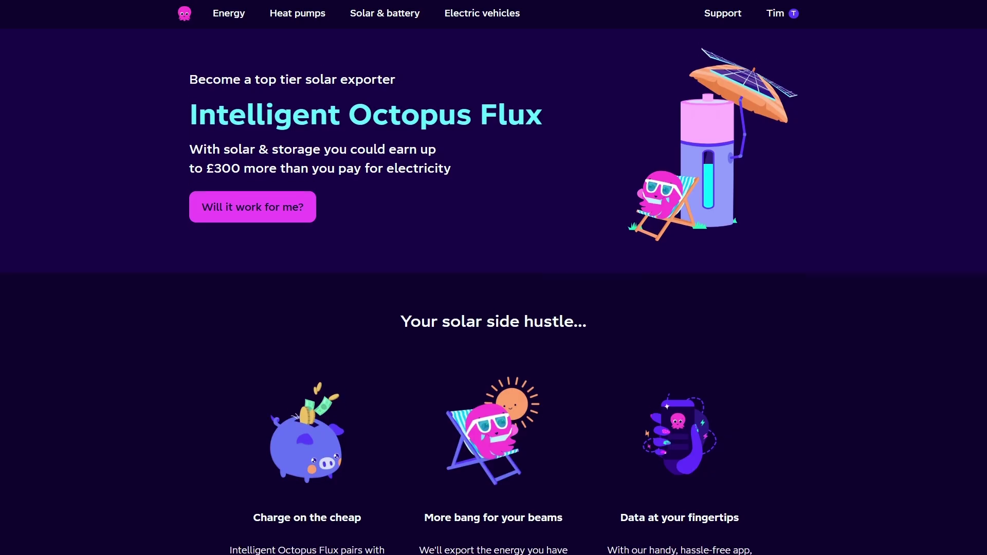
- Scroll the Intelligent Octopus Flux page and expand the battery brand list for eligibility
{"action": "scroll", "coordinate": [494, 298], "scroll_direction": "down", "scroll_amount": 6}
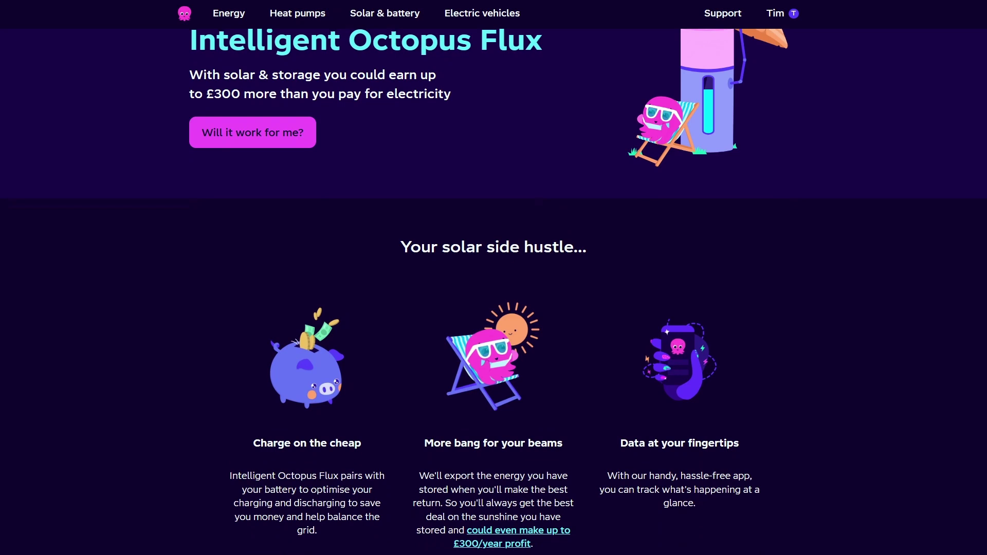
{"action": "scroll", "coordinate": [493, 298], "scroll_direction": "down", "scroll_amount": 4}
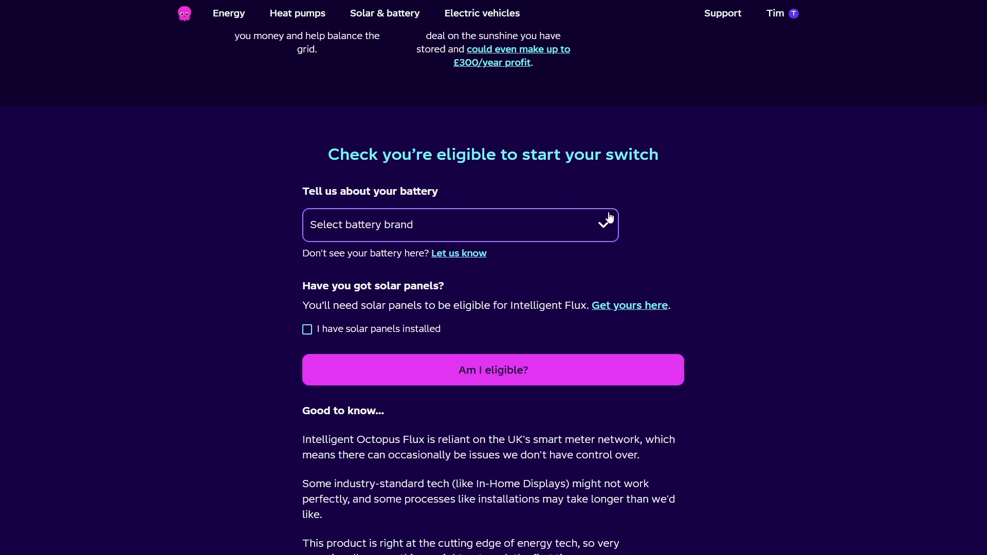
{"action": "left_click", "coordinate": [601, 227]}
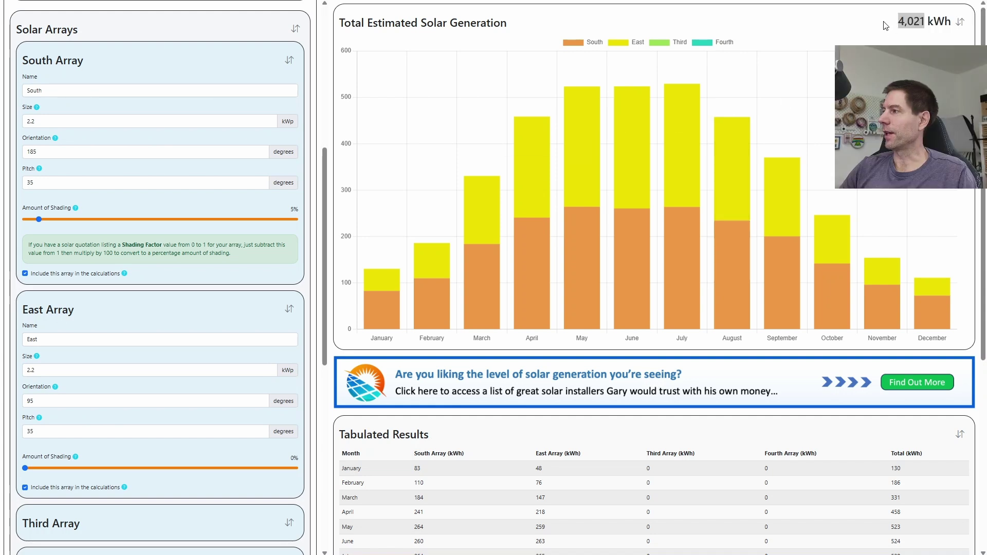
{"action": "left_click_drag", "start_coordinate": [896, 21], "coordinate": [951, 21]}
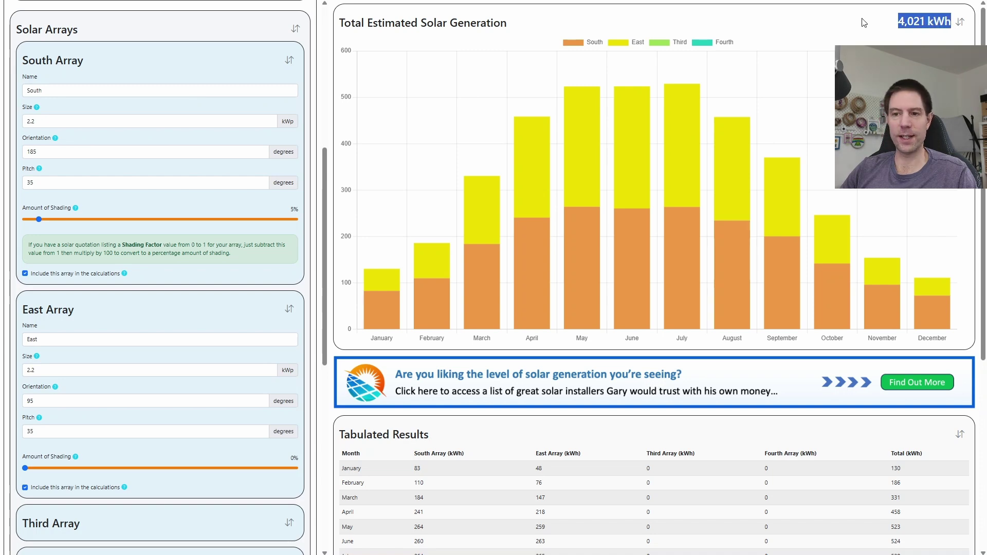